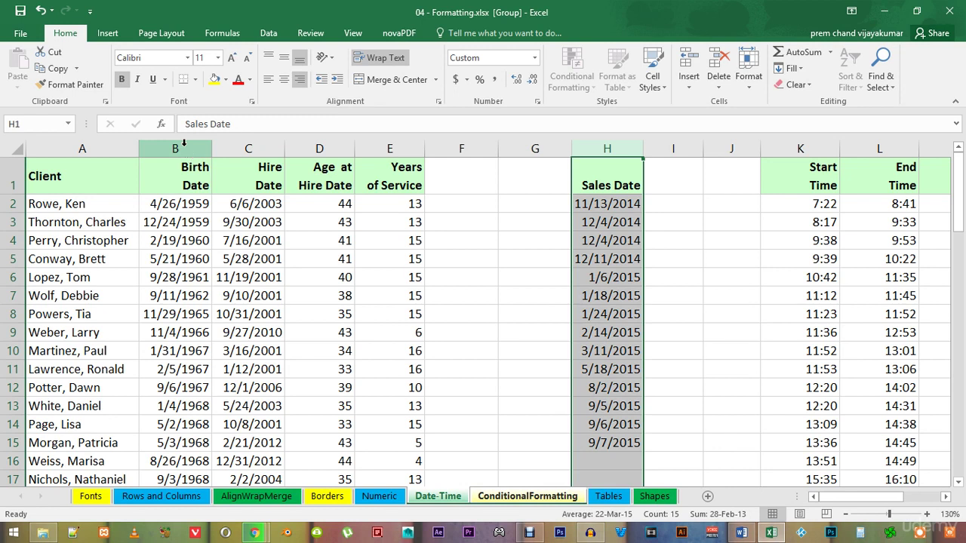
Format the Hire Date column with the 03/14/12 date type.
left_click(260, 147)
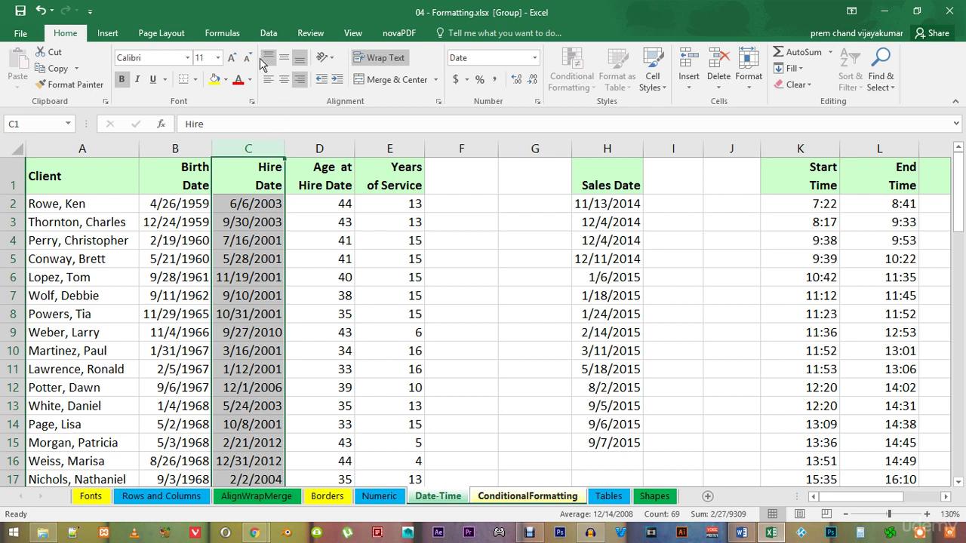
right_click(250, 148)
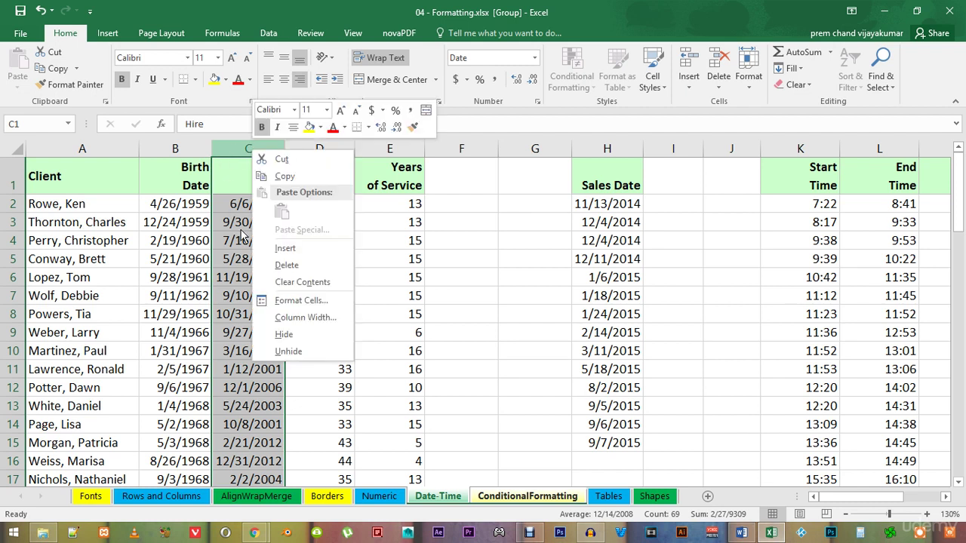
left_click(312, 301)
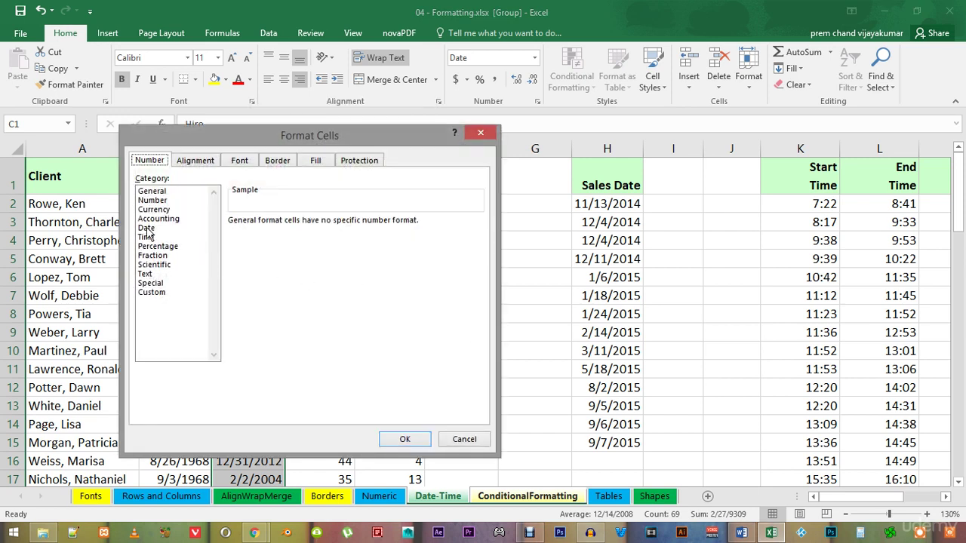
left_click(148, 229)
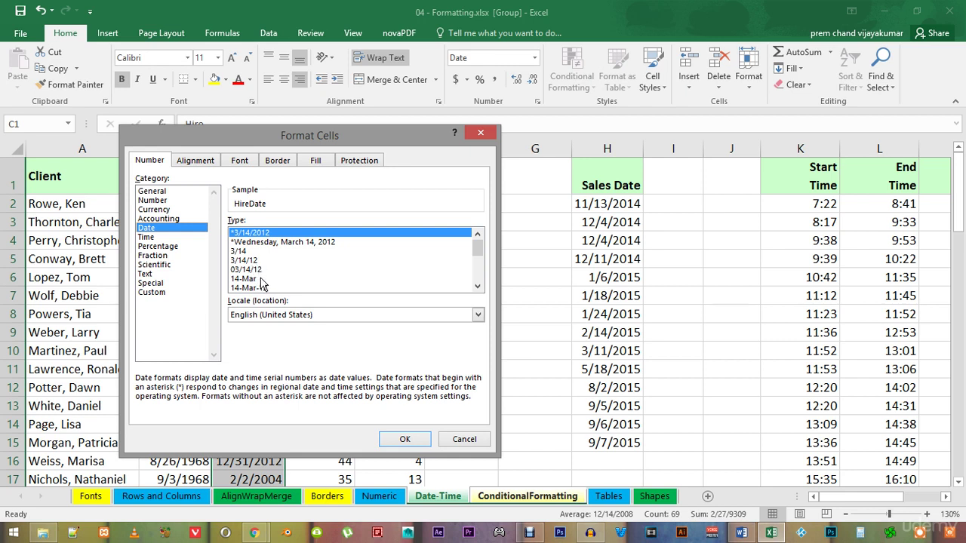
left_click_drag(478, 255, 491, 236)
left_click(256, 269)
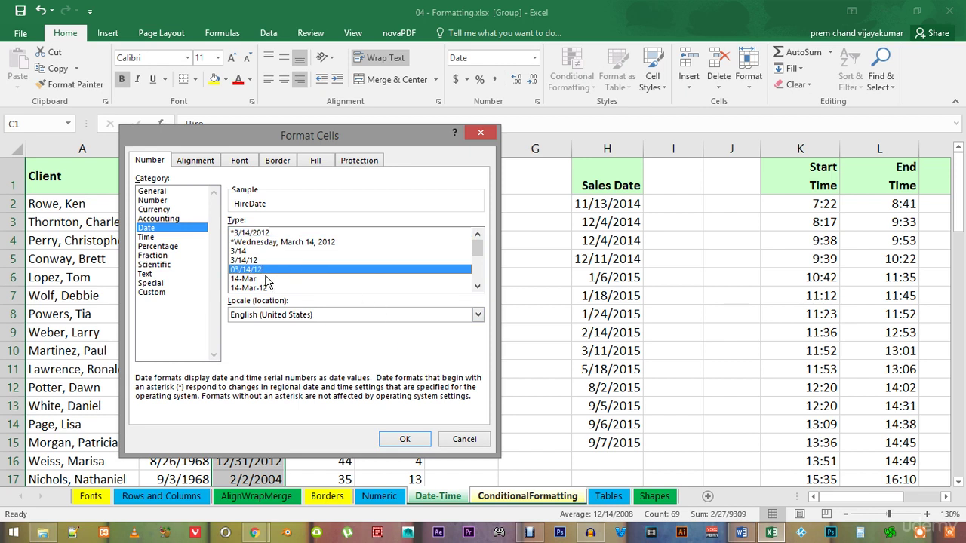
left_click(404, 440)
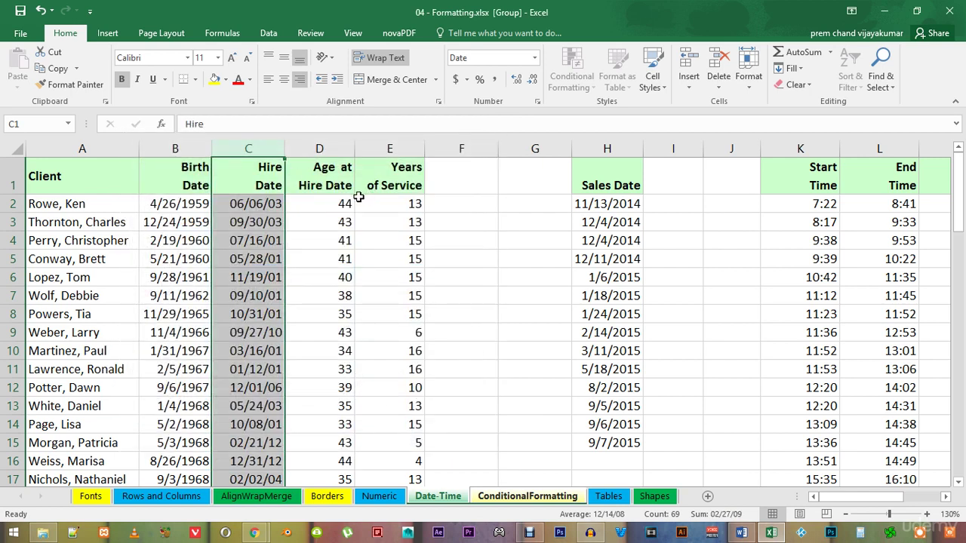
Set the Hire Date column's number format to Short Date.
left_click(534, 58)
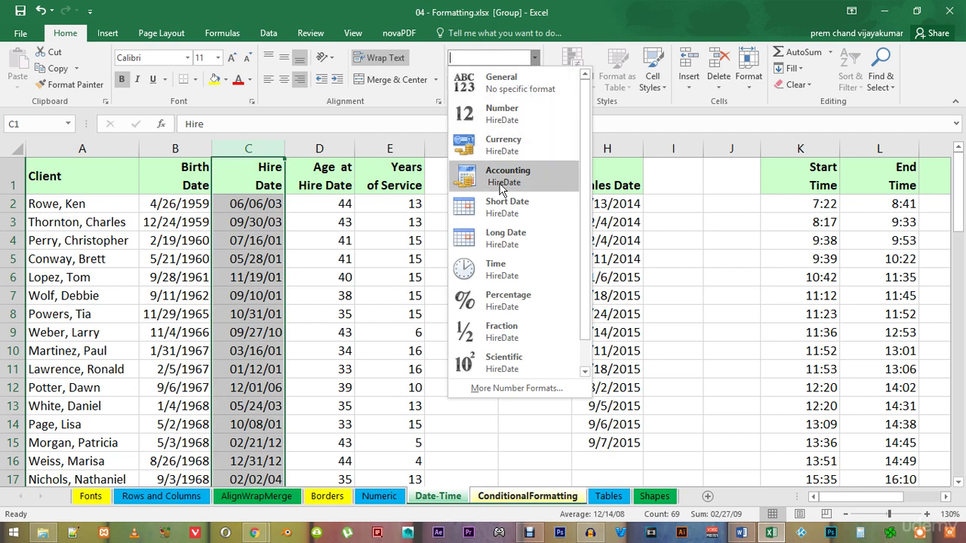
left_click(502, 209)
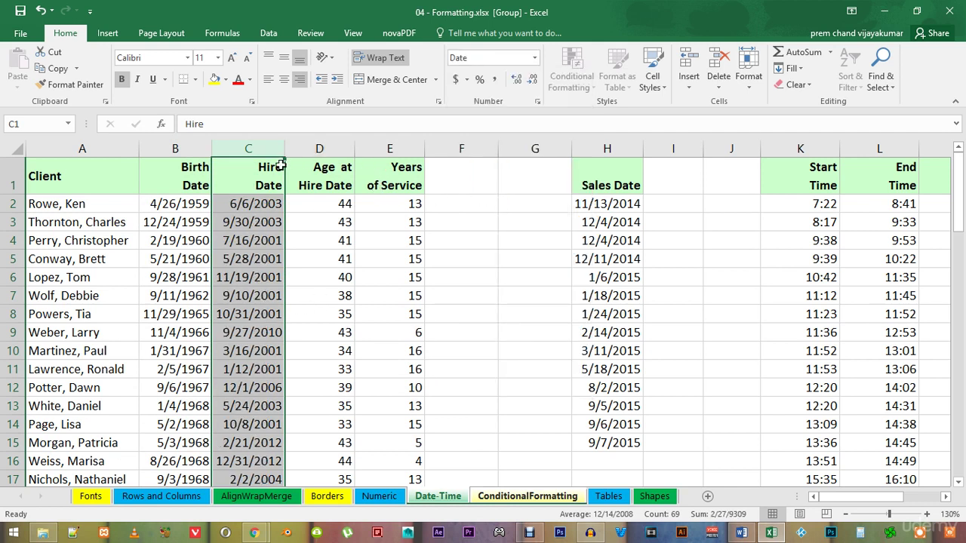
Start a custom number format for the Birth Date column from d-mmm-yy, changing its code to d-mmmm-yy.
left_click(190, 179)
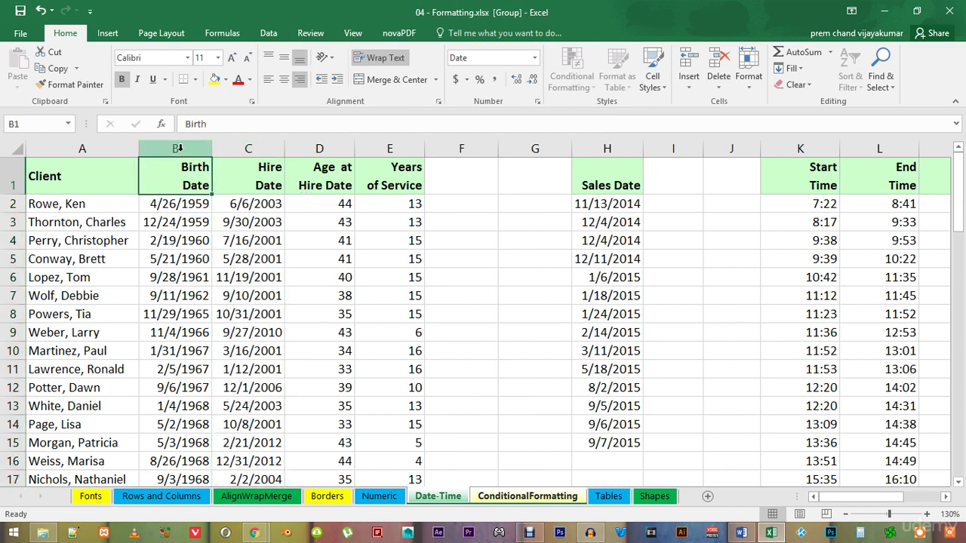
left_click(178, 149)
right_click(182, 150)
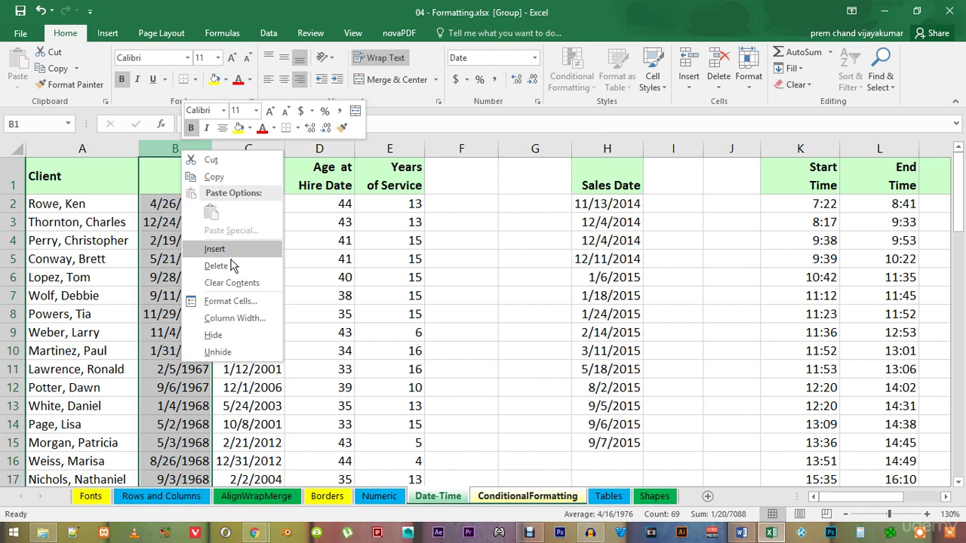
left_click(231, 301)
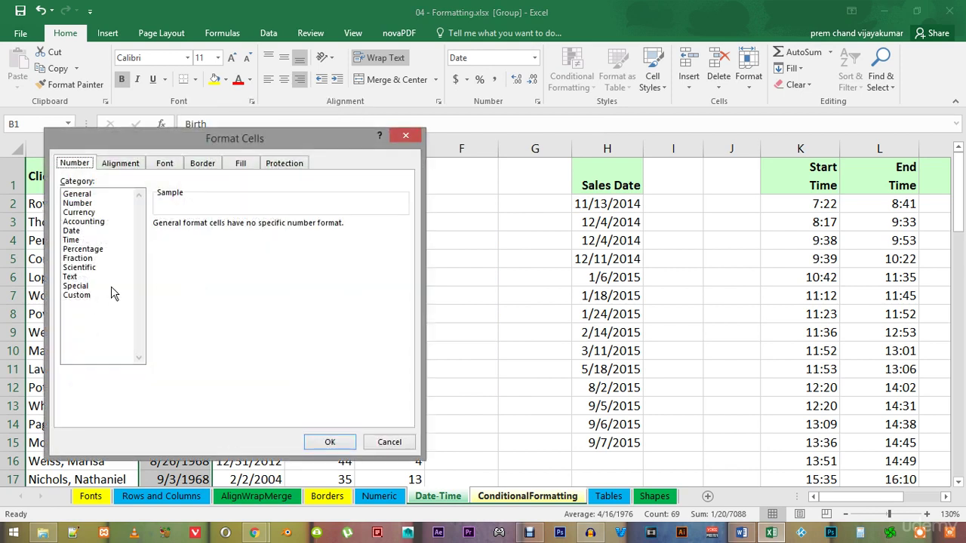
left_click(83, 295)
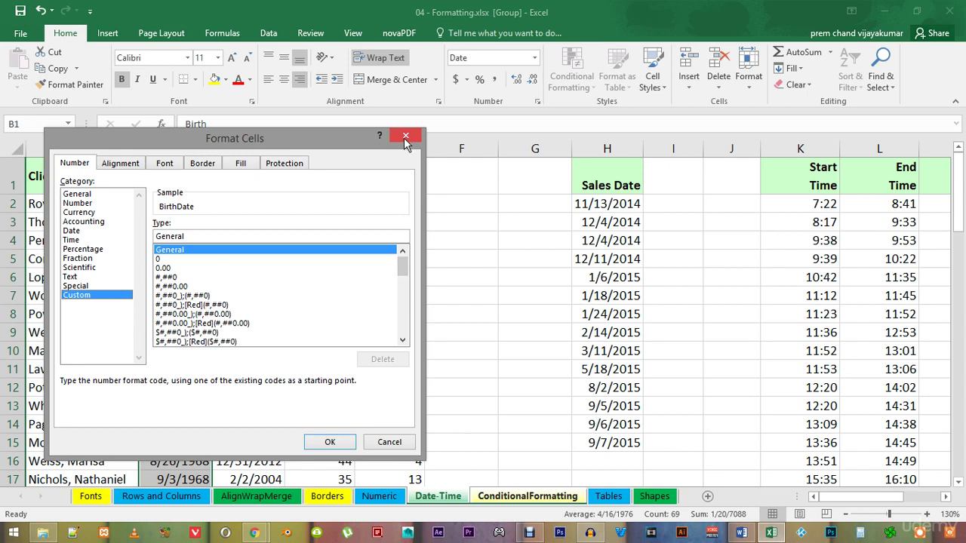
left_click_drag(289, 138, 512, 104)
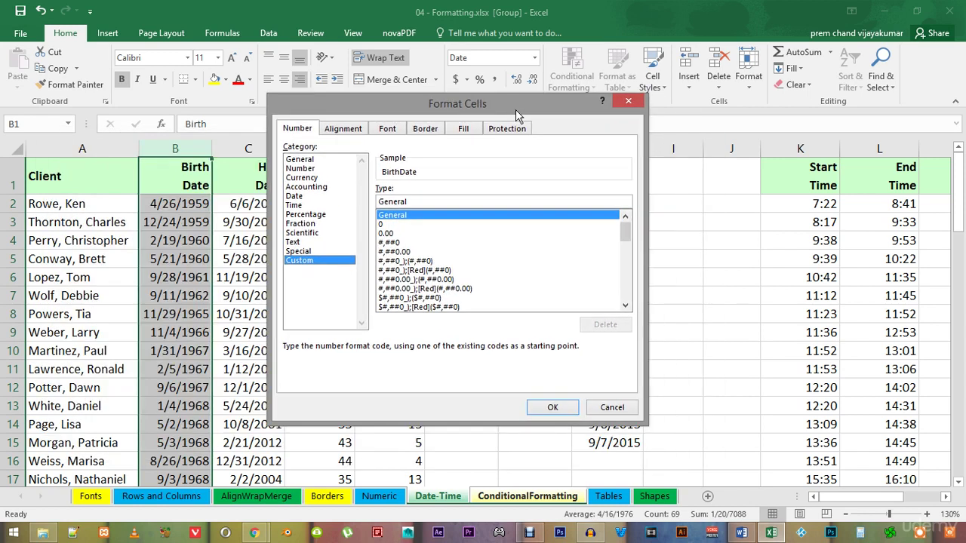
left_click_drag(625, 231, 625, 264)
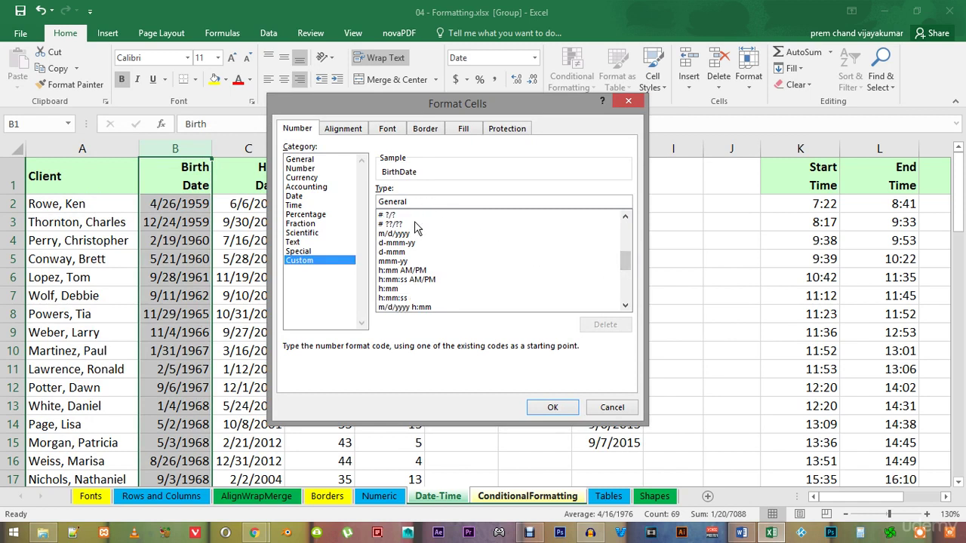
left_click(398, 242)
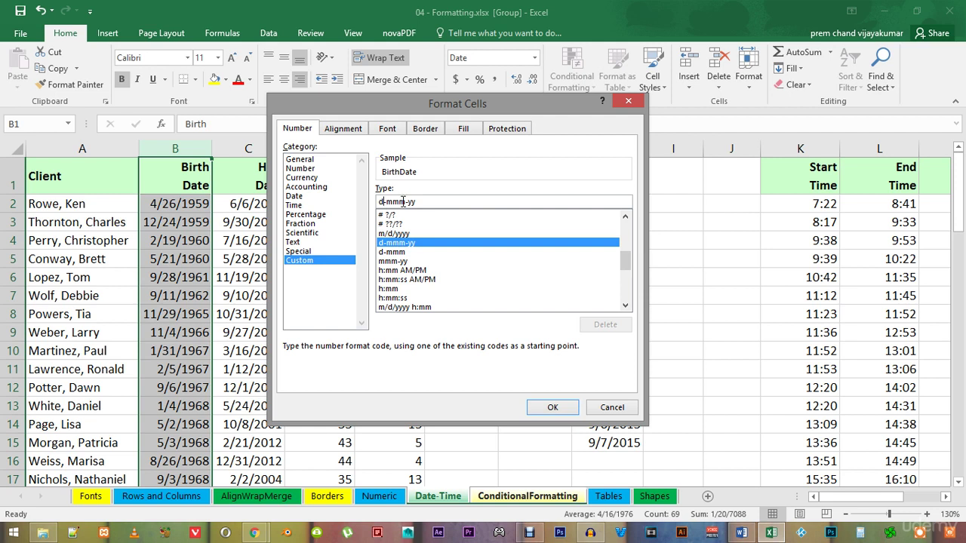
type("m")
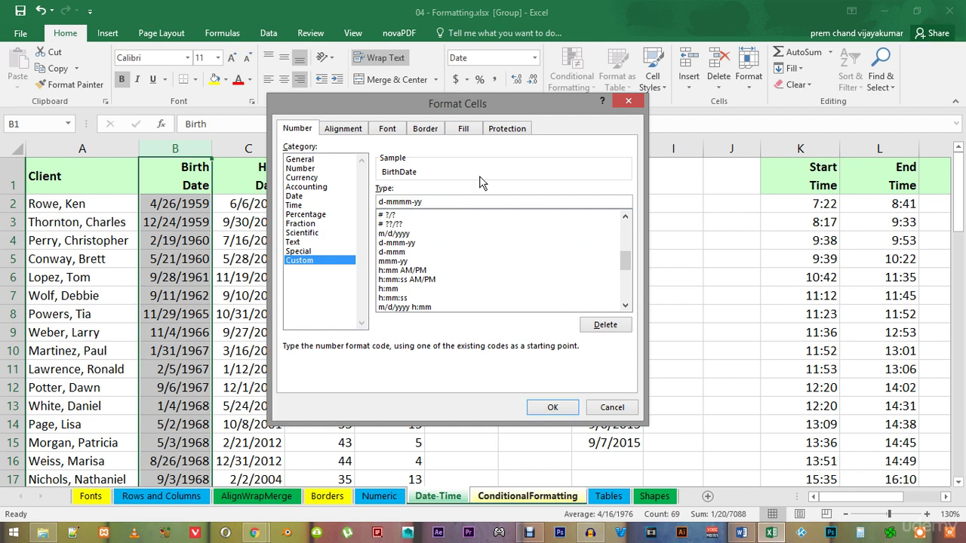
Replace the custom code with one giving full month name, full weekday name and four-digit year, and apply it to the Birth Date column.
key("BackSpace")
key("BackSpace")
key("BackSpace")
key("BackSpace")
key("BackSpace")
key("BackSpace")
key("BackSpace")
key("BackSpace")
type("mmyy")
left_click(555, 409)
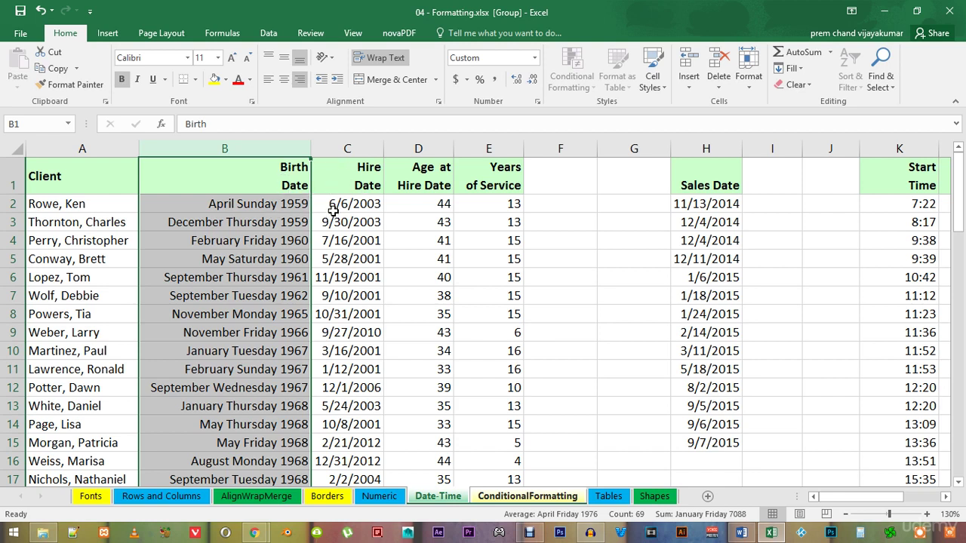
Set the Birth Date column to the Short Date format and autofit its width.
left_click(535, 58)
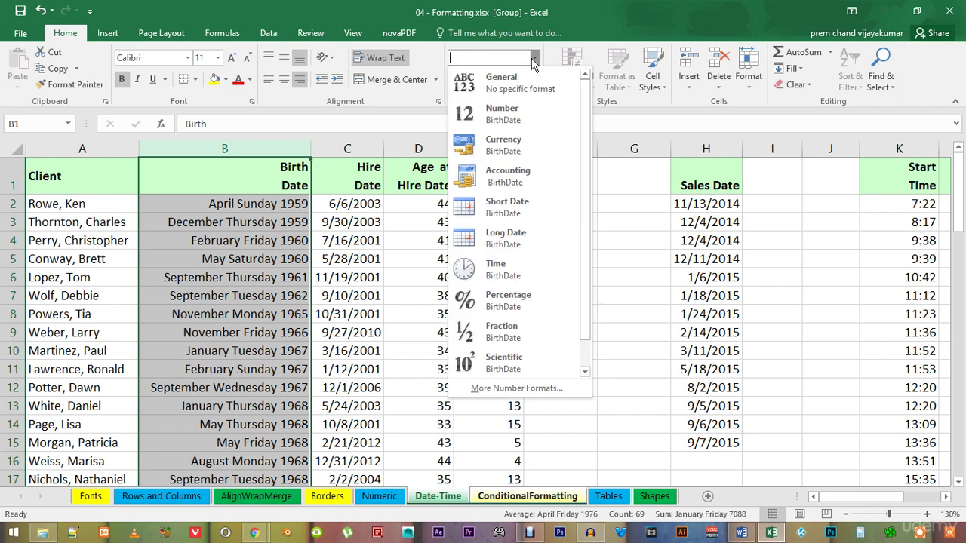
left_click(518, 208)
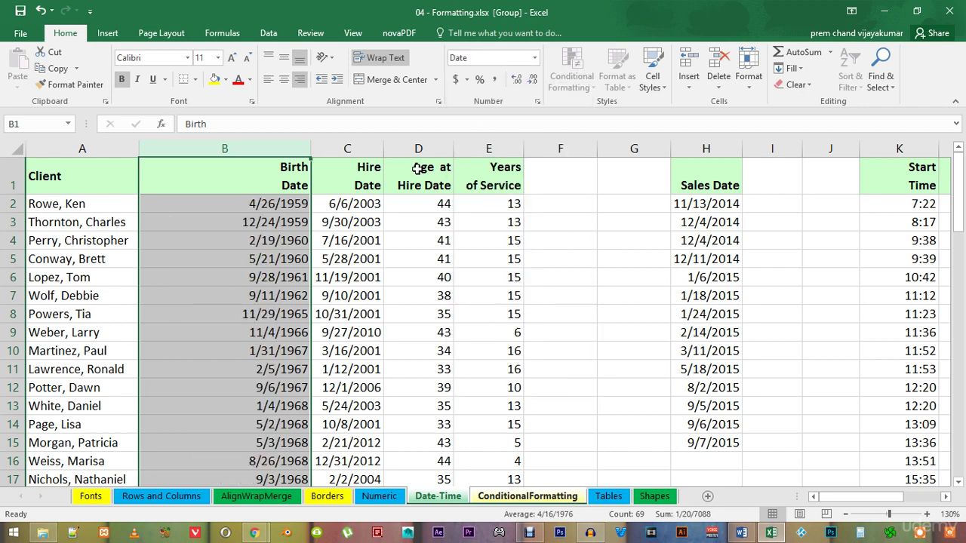
double_click(311, 149)
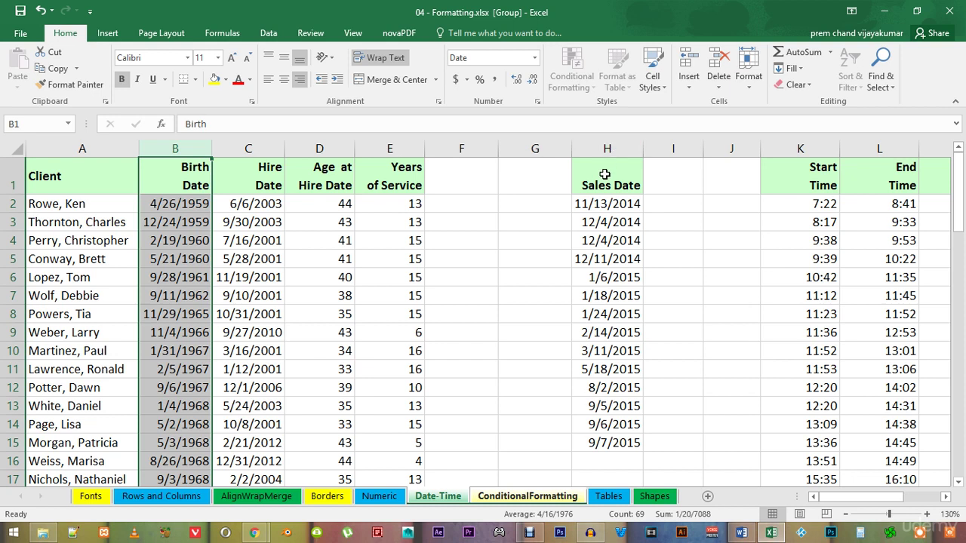
Format the whole Sales Date column as day, abbreviated month and two-digit year, in the 13-Nov-14 style.
left_click(601, 172)
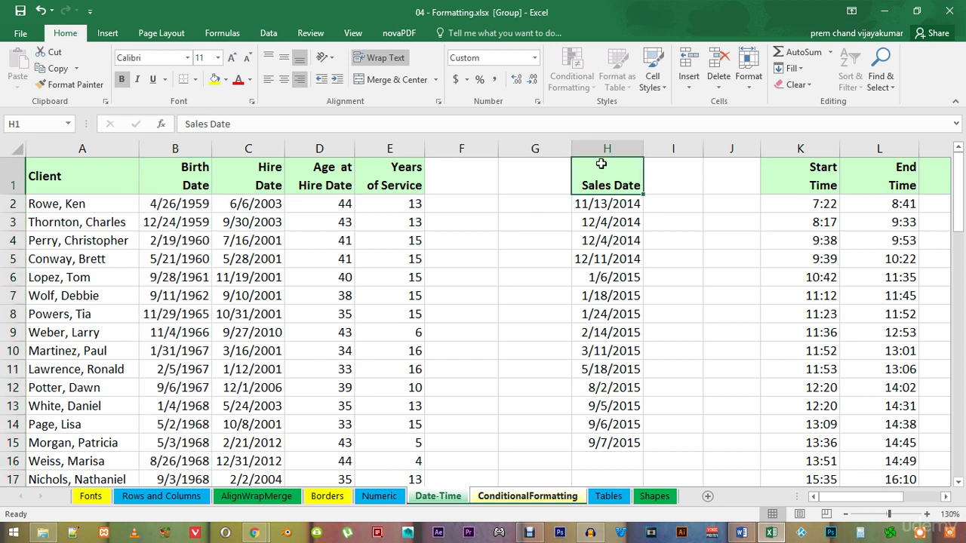
left_click(607, 149)
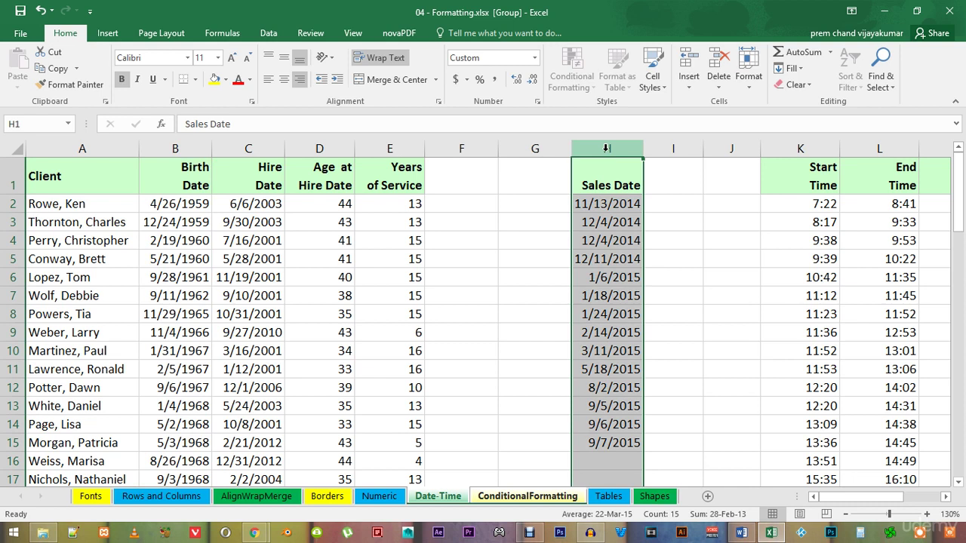
key("ctrl+shift+3")
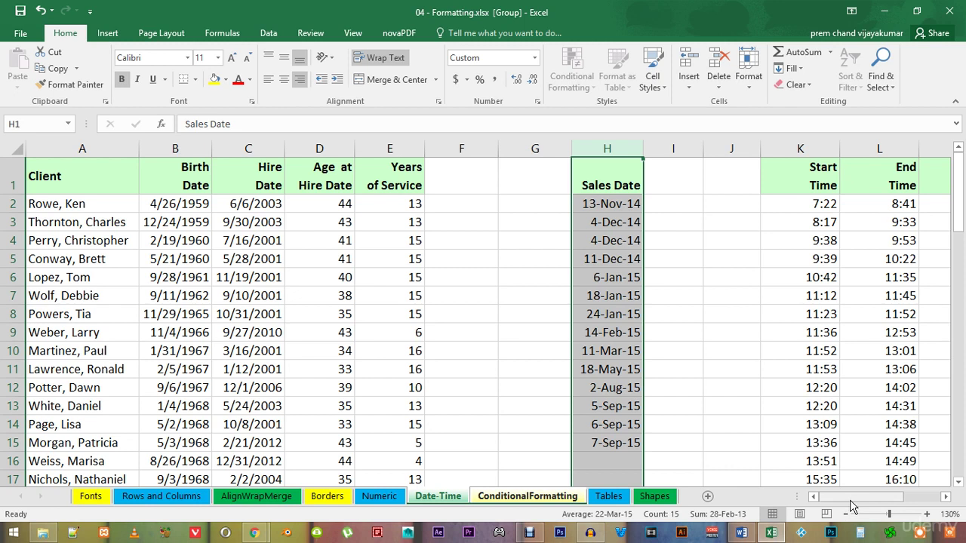
Format the Start Time and End Time columns as hours and minutes with AM/PM.
left_click_drag(853, 506, 881, 505)
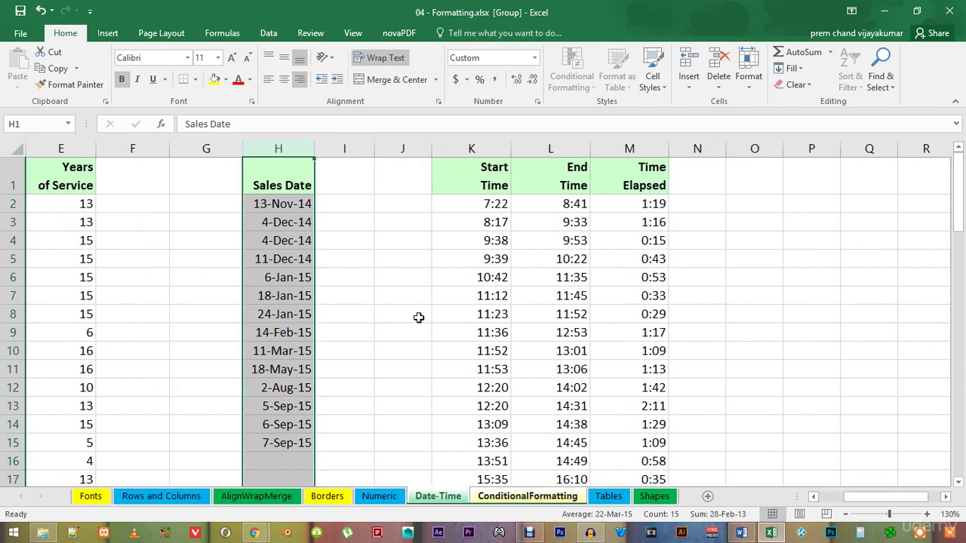
left_click(277, 145)
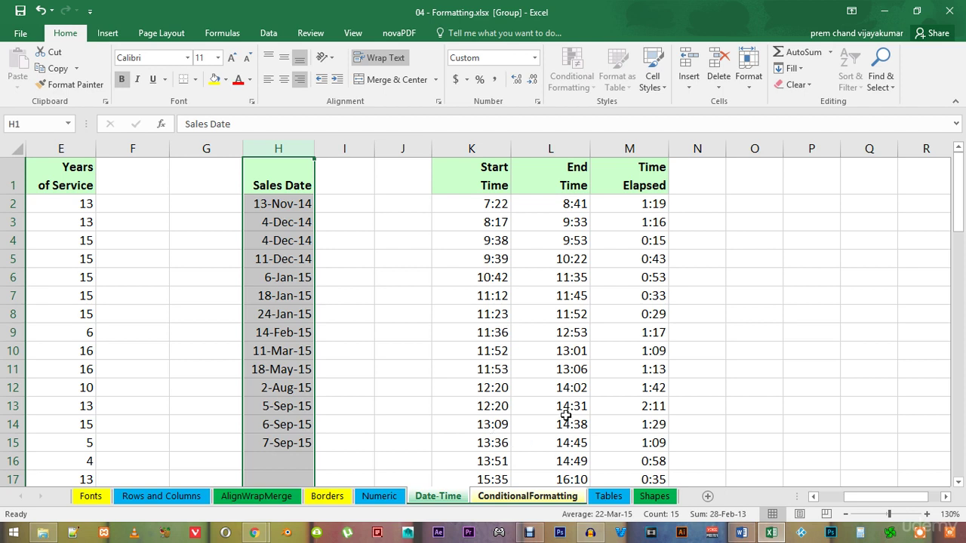
left_click_drag(476, 147, 527, 137)
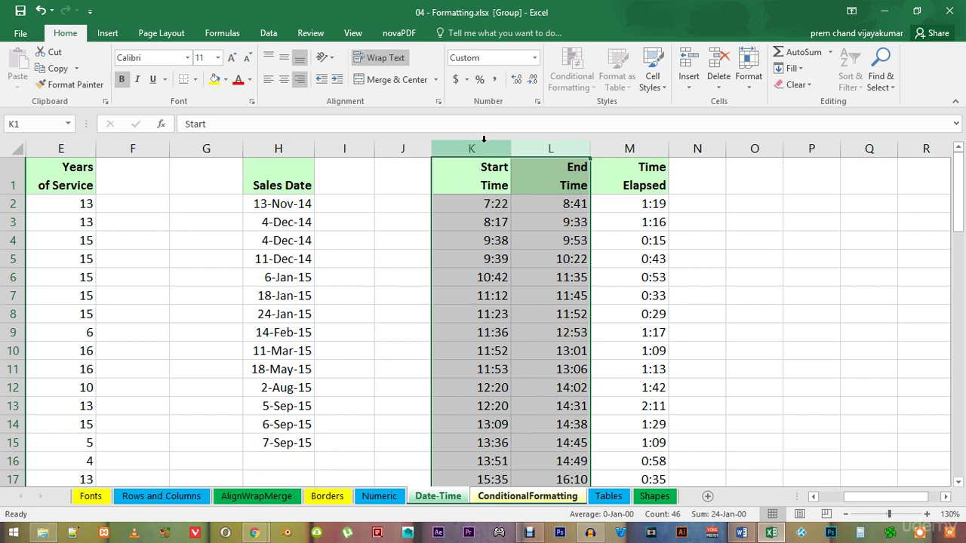
key("ctrl+shift+2")
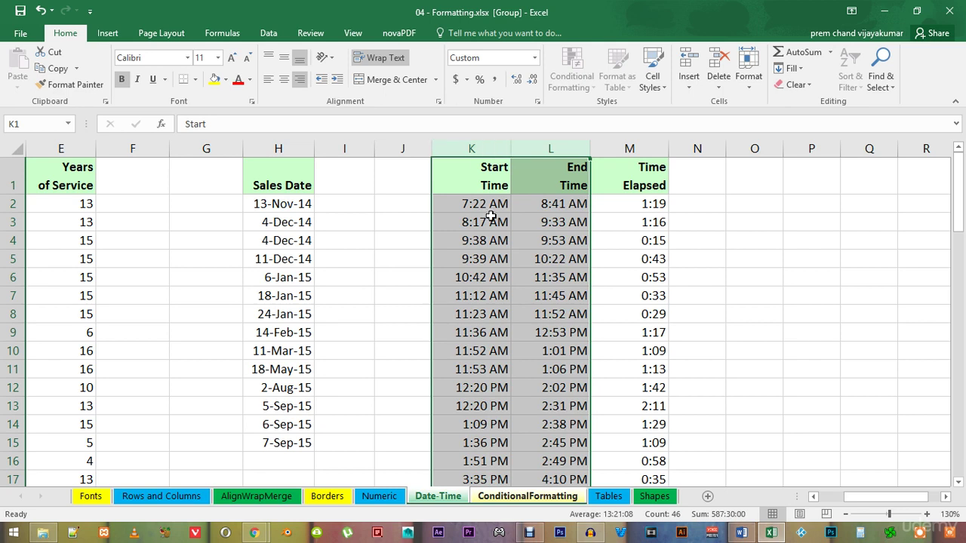
left_click(634, 160)
key("ctrl+shift+Down")
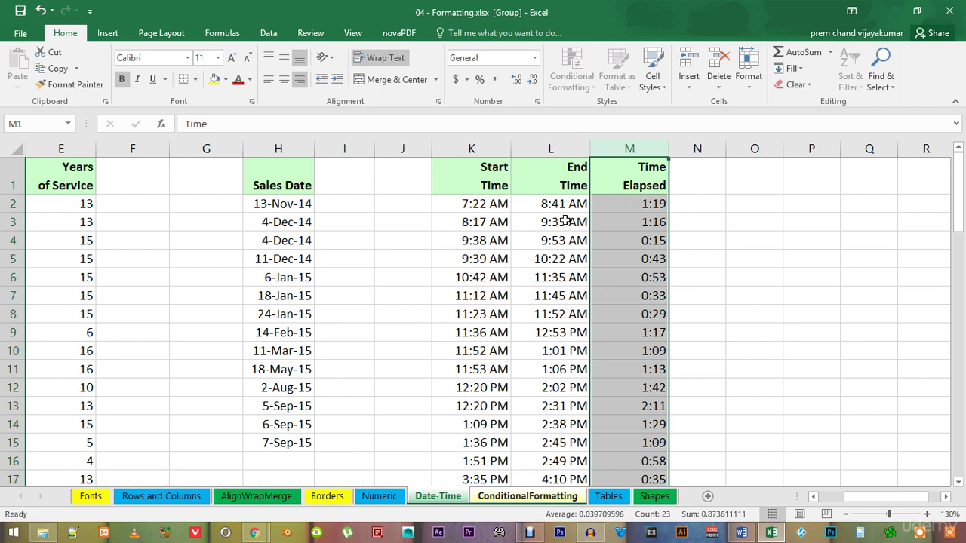
Enter the formula =L2-K2 in cell N2 to calculate the elapsed time for the first row.
left_click(703, 206)
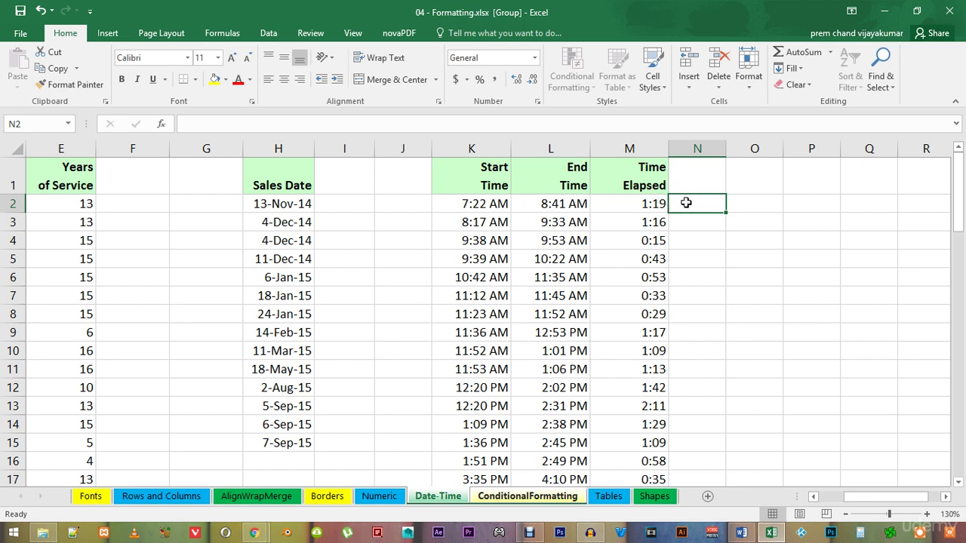
type("=")
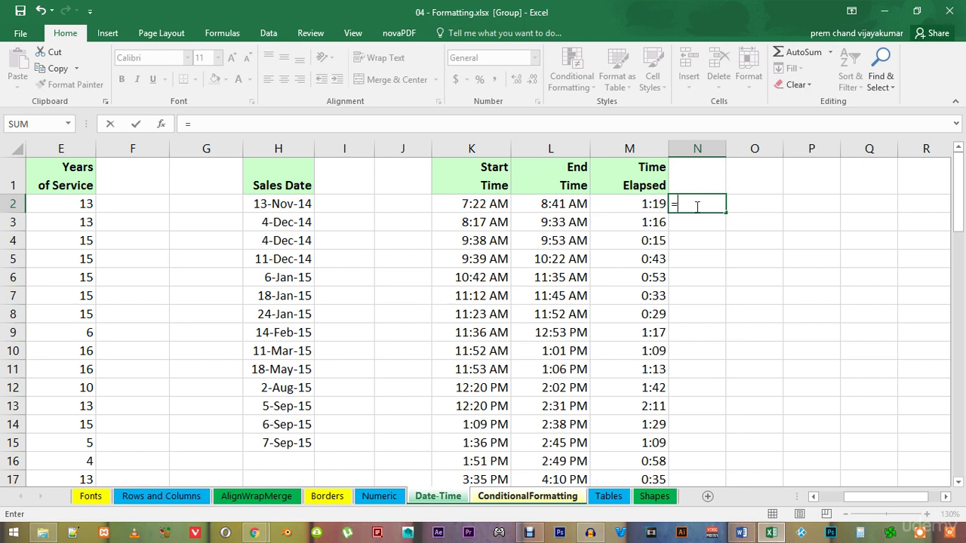
left_click(570, 204)
type("-")
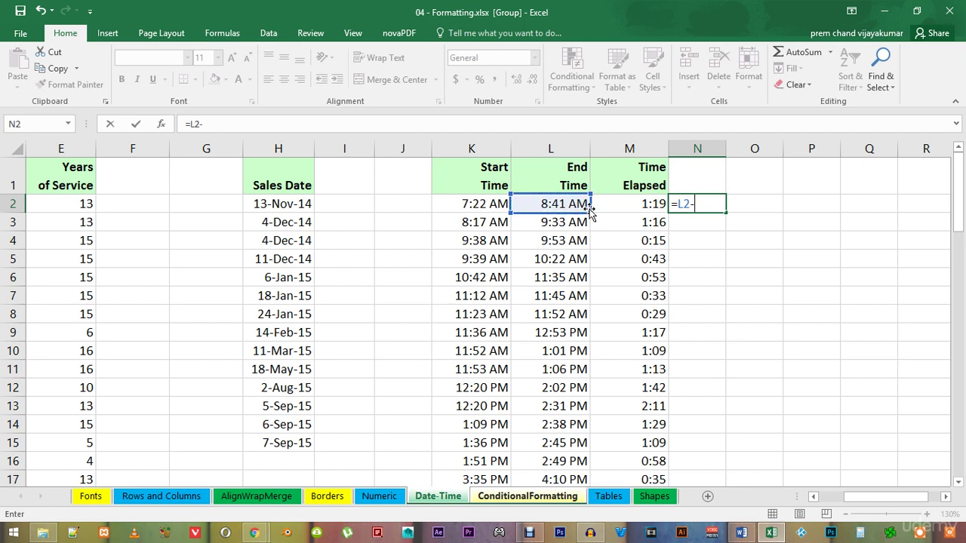
left_click(485, 205)
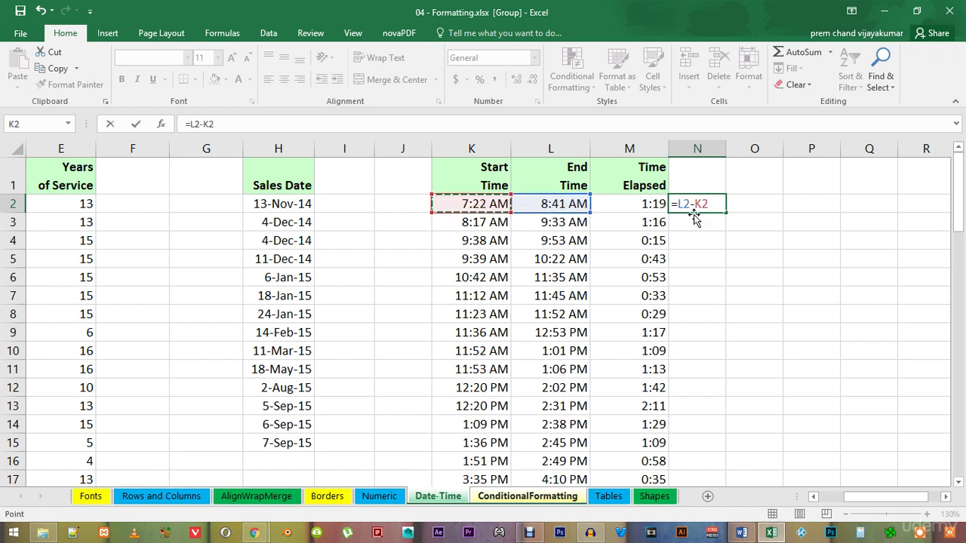
key("Return")
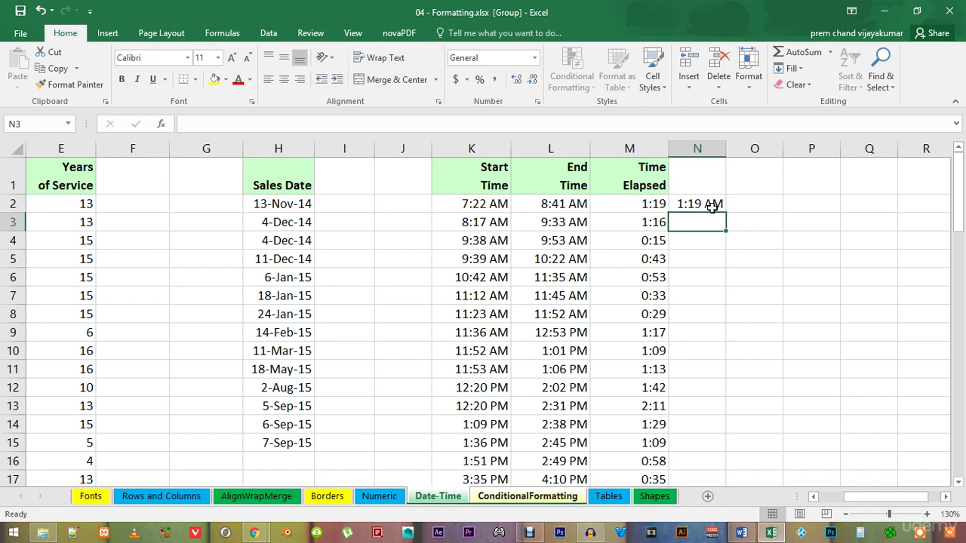
Format column N with the 13:30 time type.
left_click(713, 207)
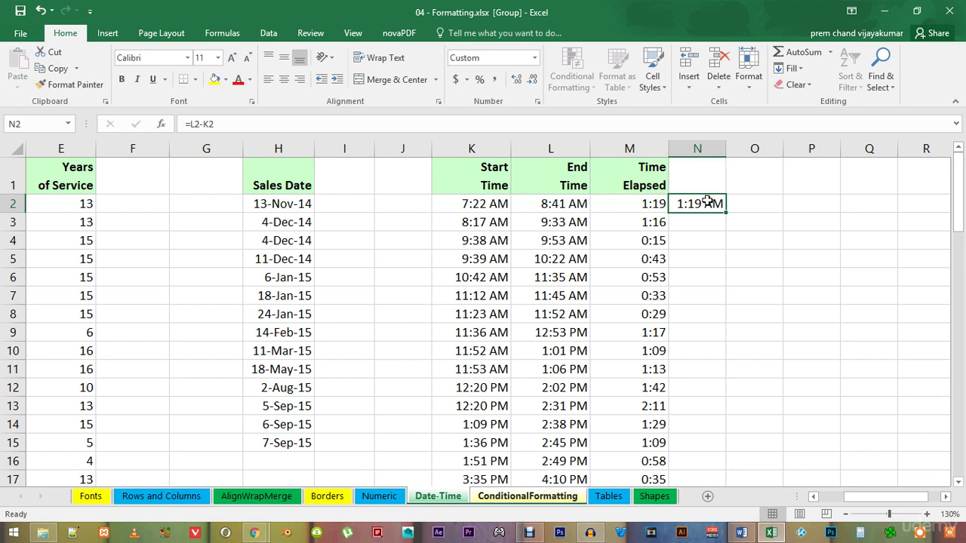
right_click(706, 149)
left_click(764, 296)
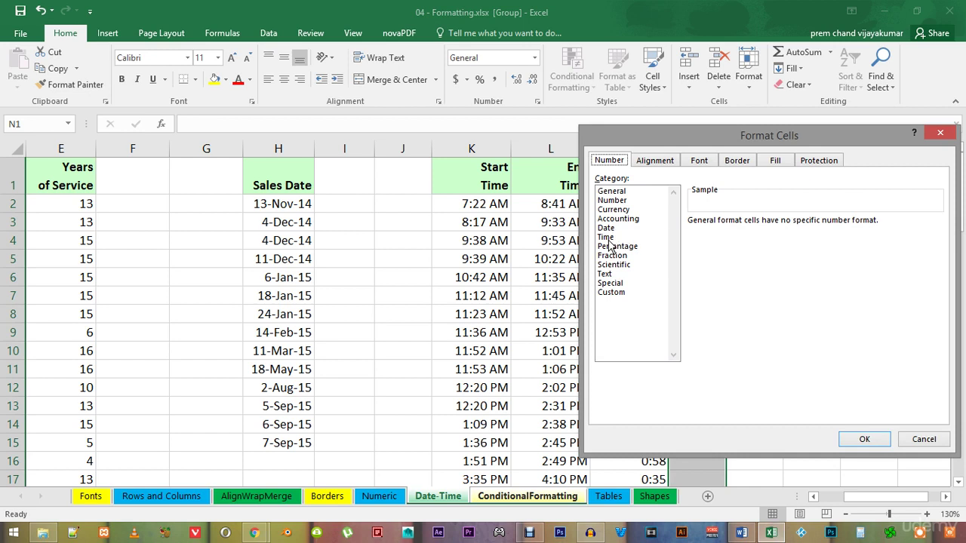
left_click(607, 237)
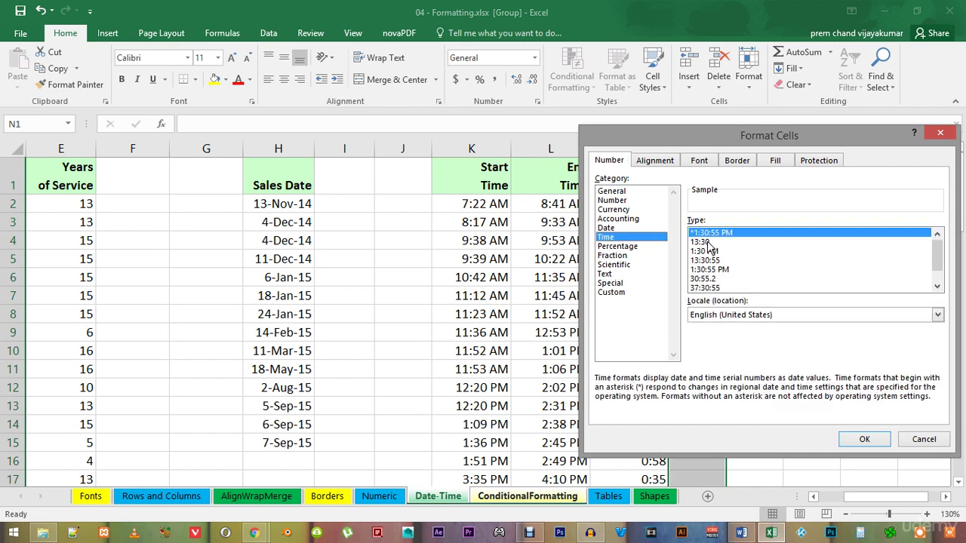
left_click(707, 242)
left_click(868, 438)
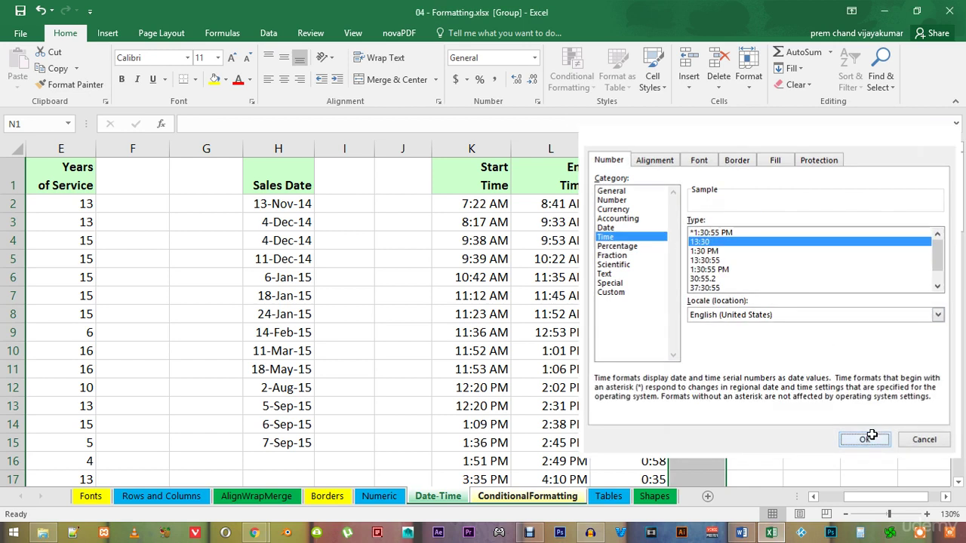
left_click(755, 204)
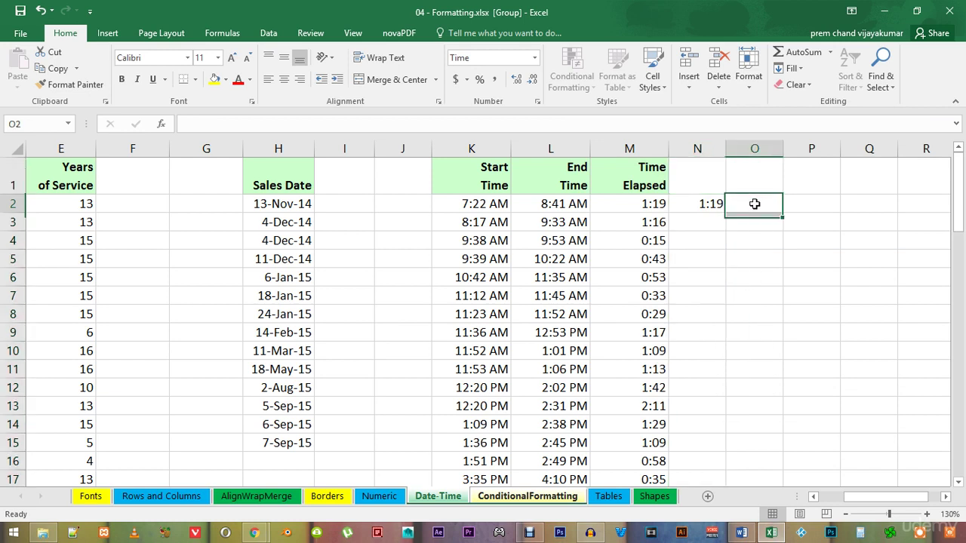
left_click(710, 203)
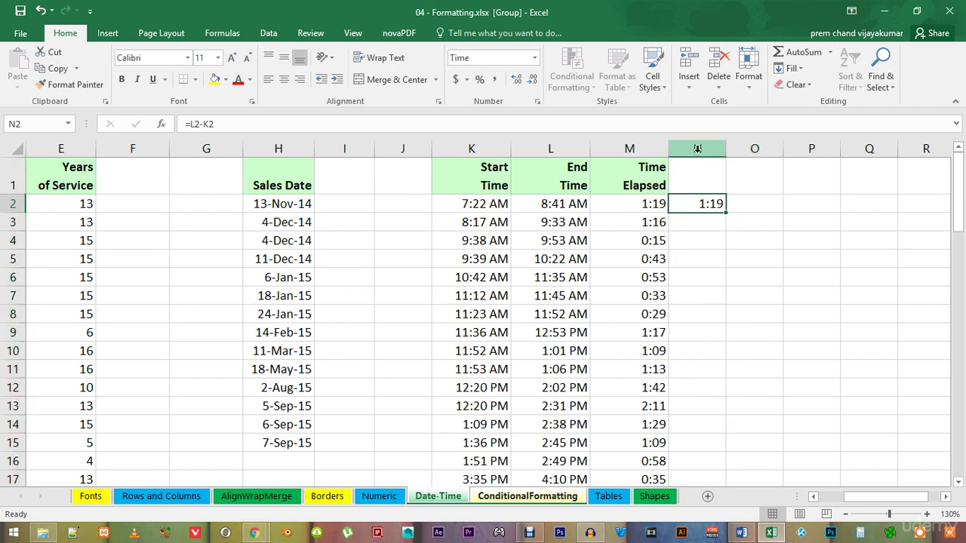
right_click(698, 149)
key("Escape")
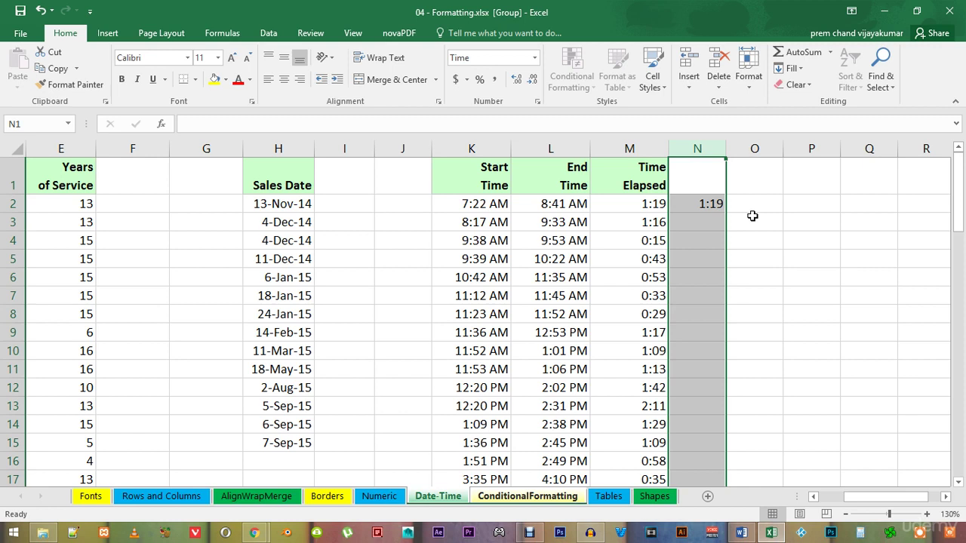